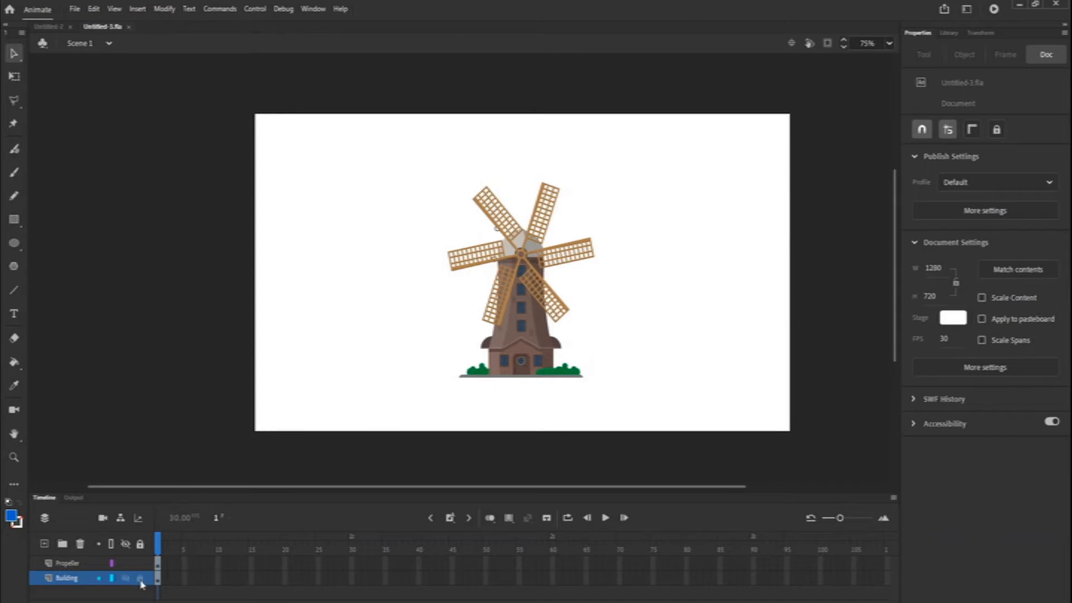
# Lock the Building layer
pyautogui.click(141, 581)
pyautogui.click(20, 78)
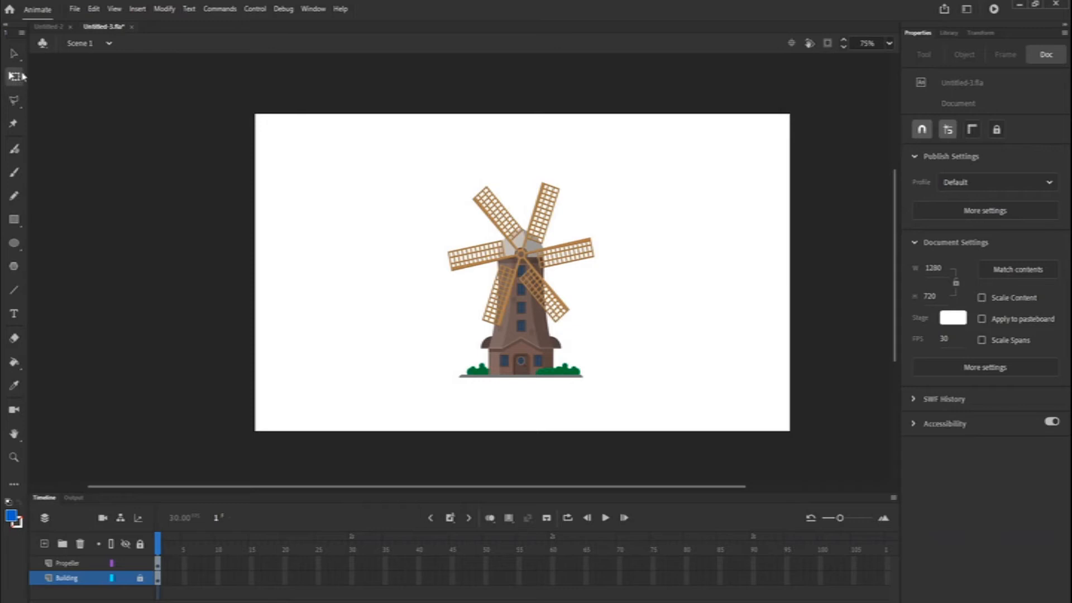
pyautogui.moveTo(424, 169); pyautogui.dragTo(639, 333)
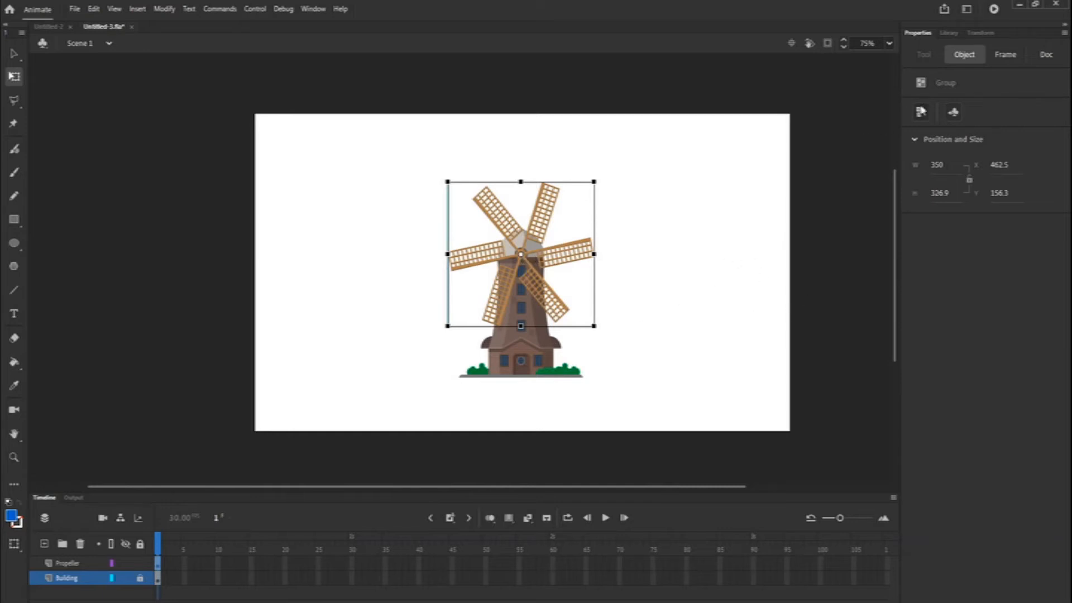
pyautogui.click(954, 113)
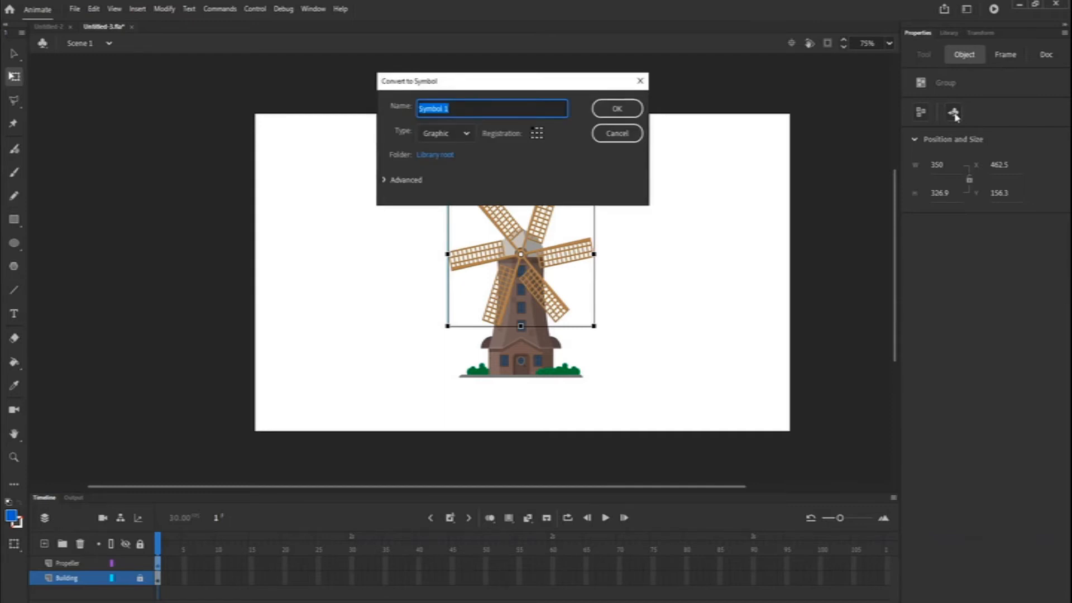
pyautogui.write('Propeller')
pyautogui.write('s')
pyautogui.click(461, 137)
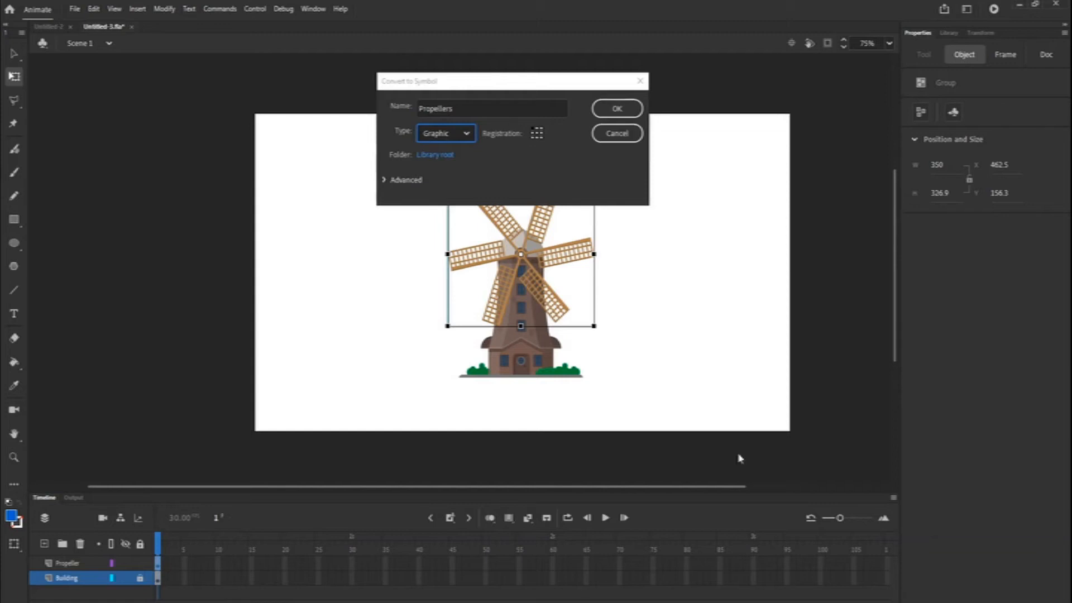
pyautogui.click(627, 111)
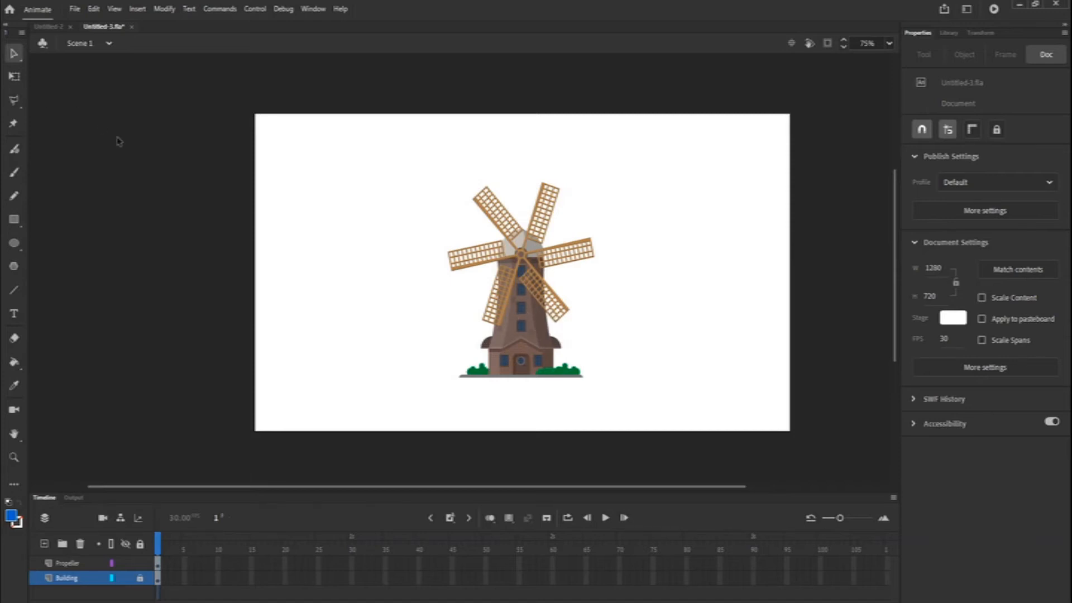
# Convert the windmill's blade group into a Graphic symbol named Propellers
pyautogui.click(17, 77)
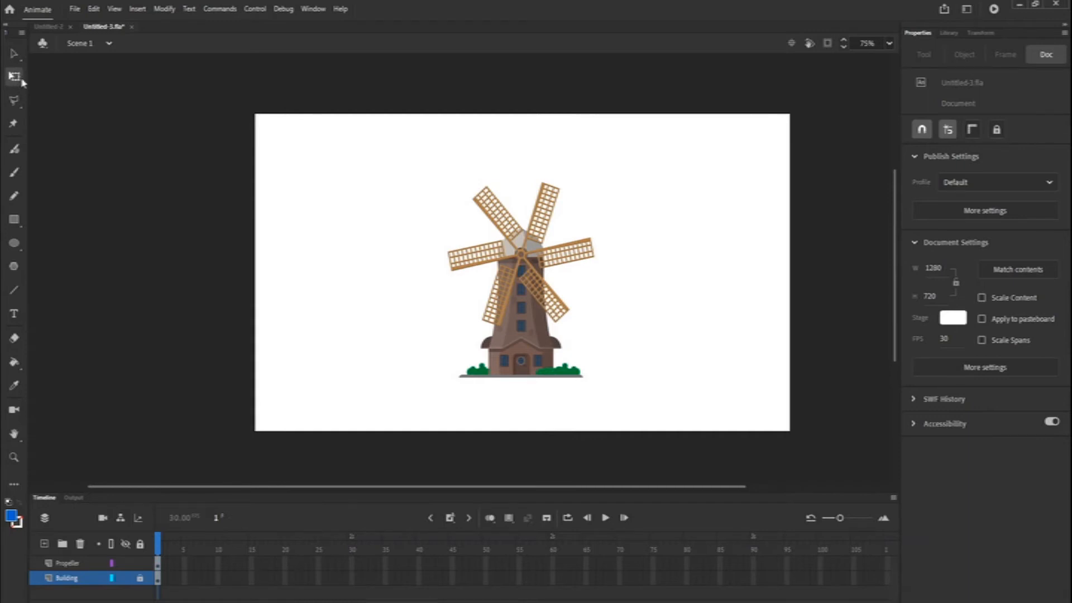
pyautogui.moveTo(425, 168); pyautogui.dragTo(634, 323)
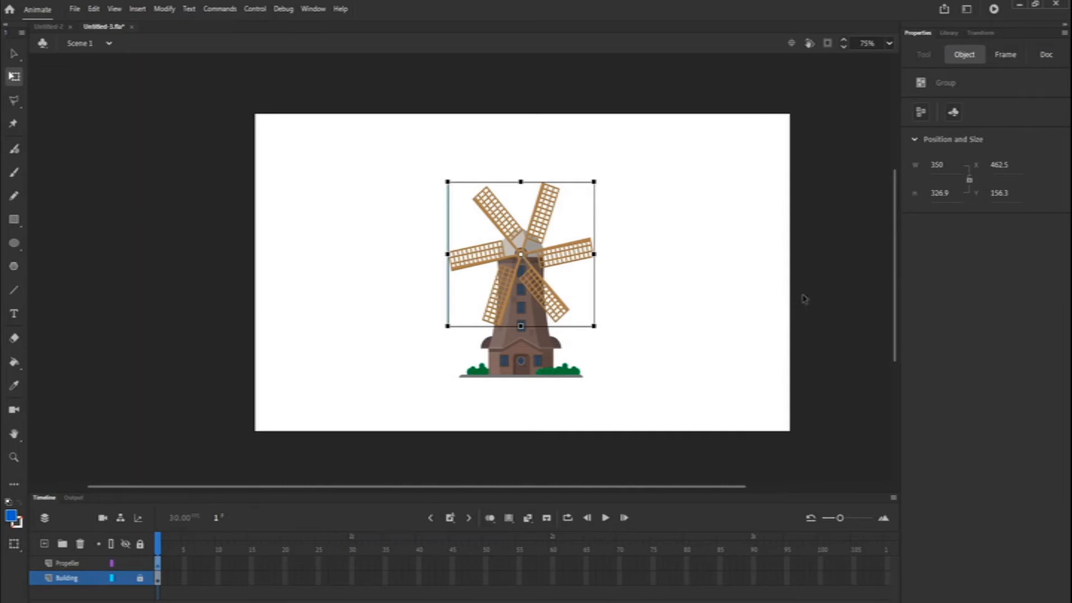
pyautogui.click(955, 113)
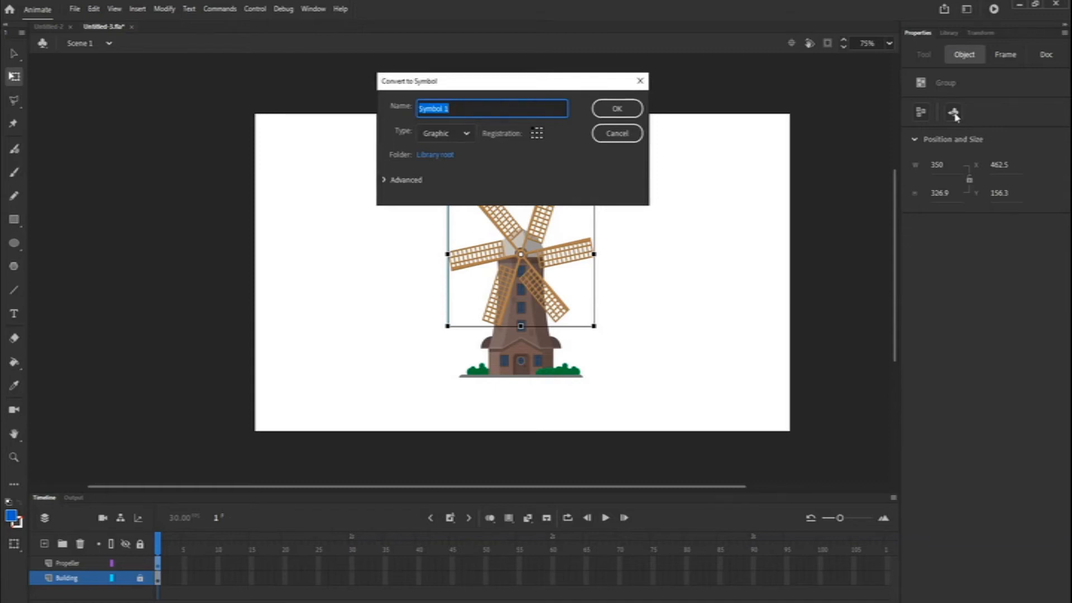
pyautogui.write('Propeller')
pyautogui.write('s')
pyautogui.click(462, 137)
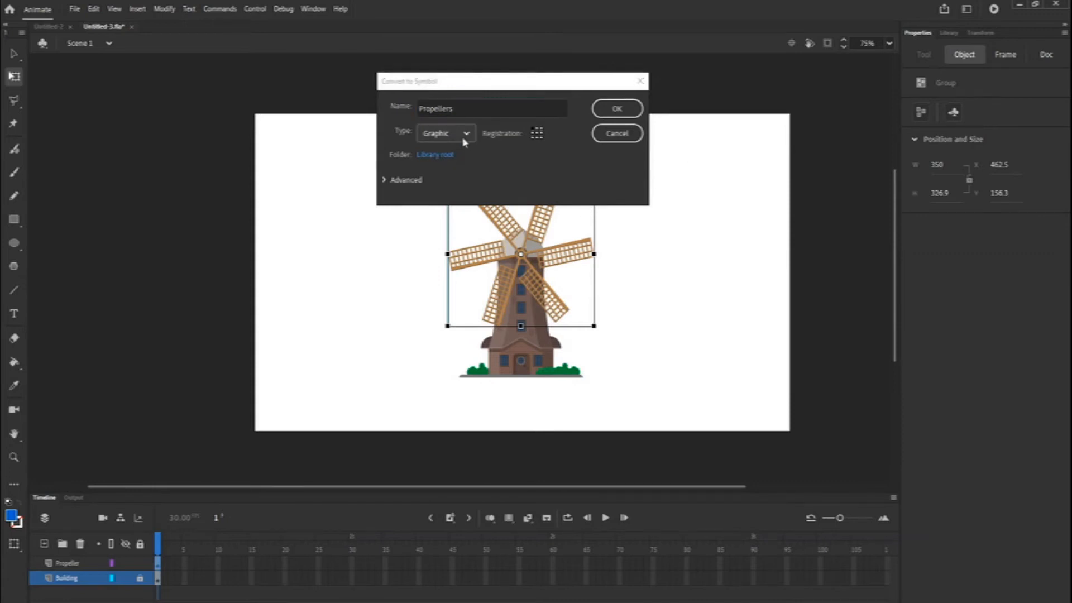
pyautogui.click(607, 109)
pyautogui.click(617, 108)
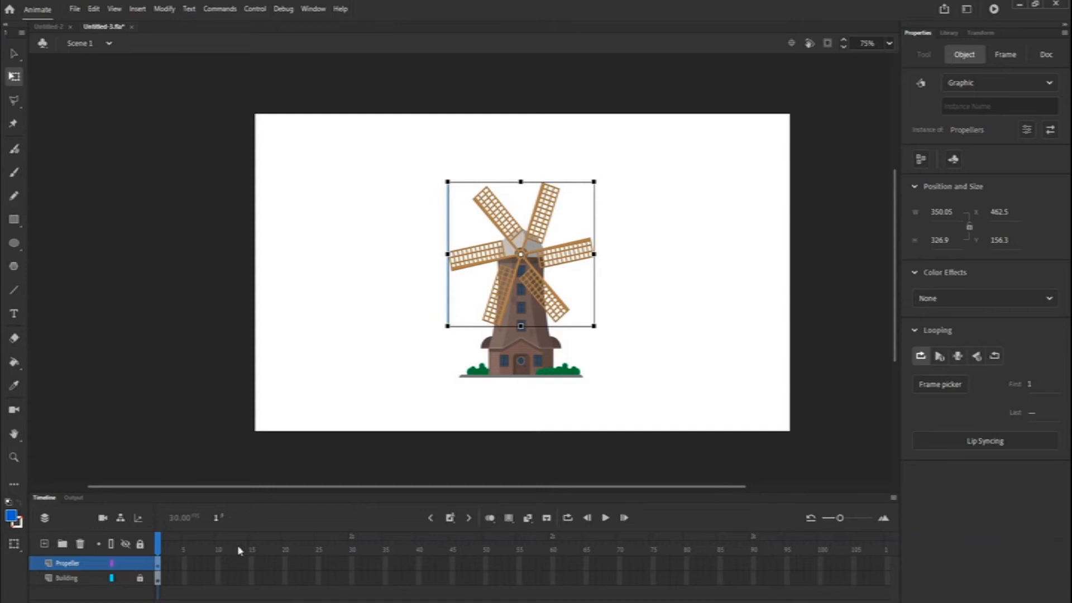
# Insert keyframes at frame 240 on both the Propeller and Building layers
pyautogui.moveTo(223, 602); pyautogui.dragTo(436, 601)
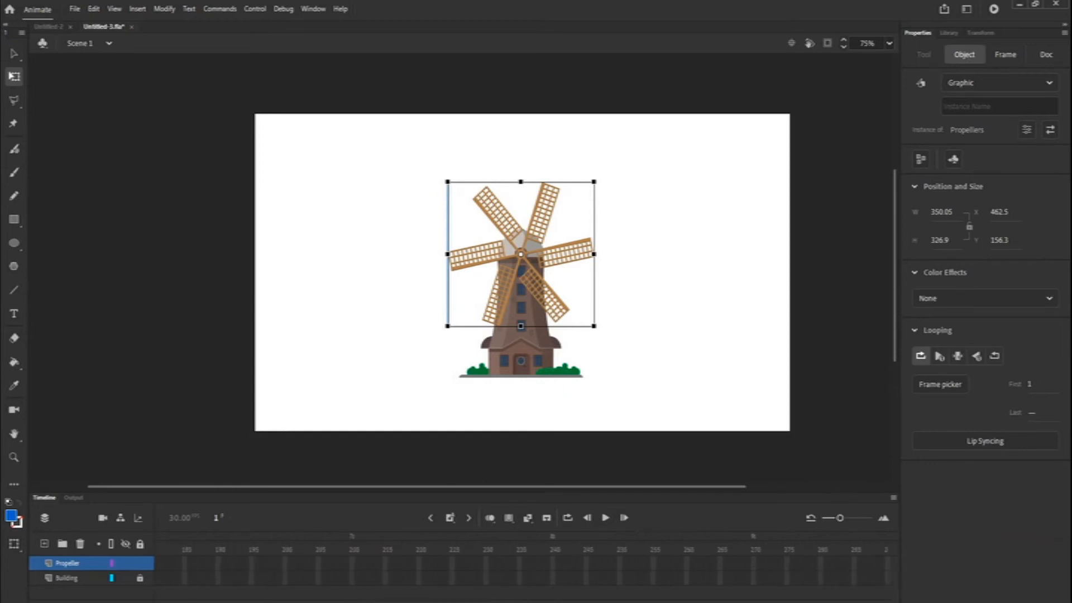
pyautogui.click(553, 563)
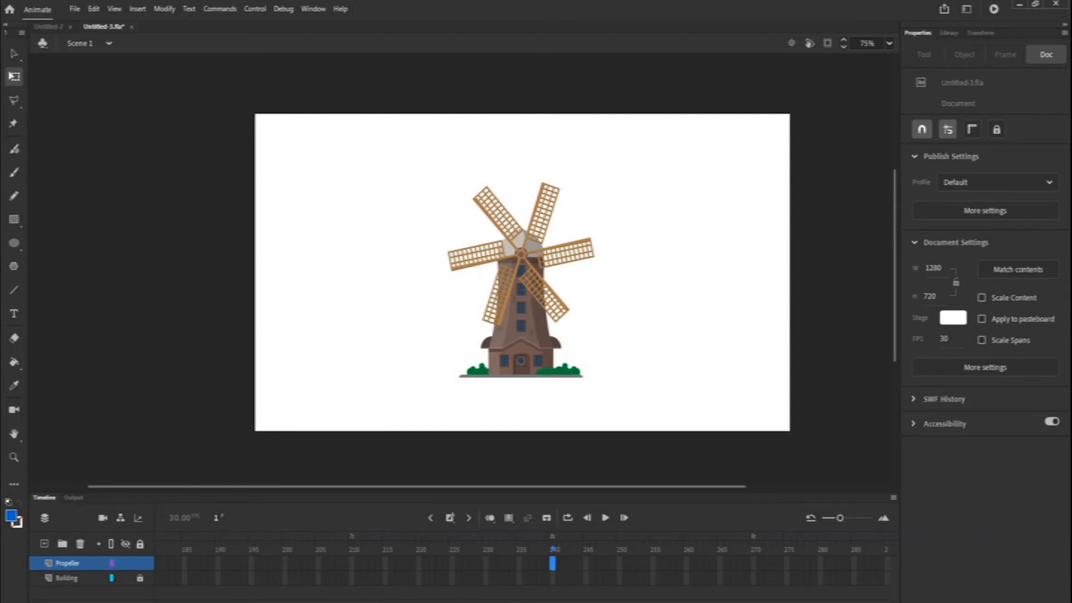
pyautogui.click(554, 577)
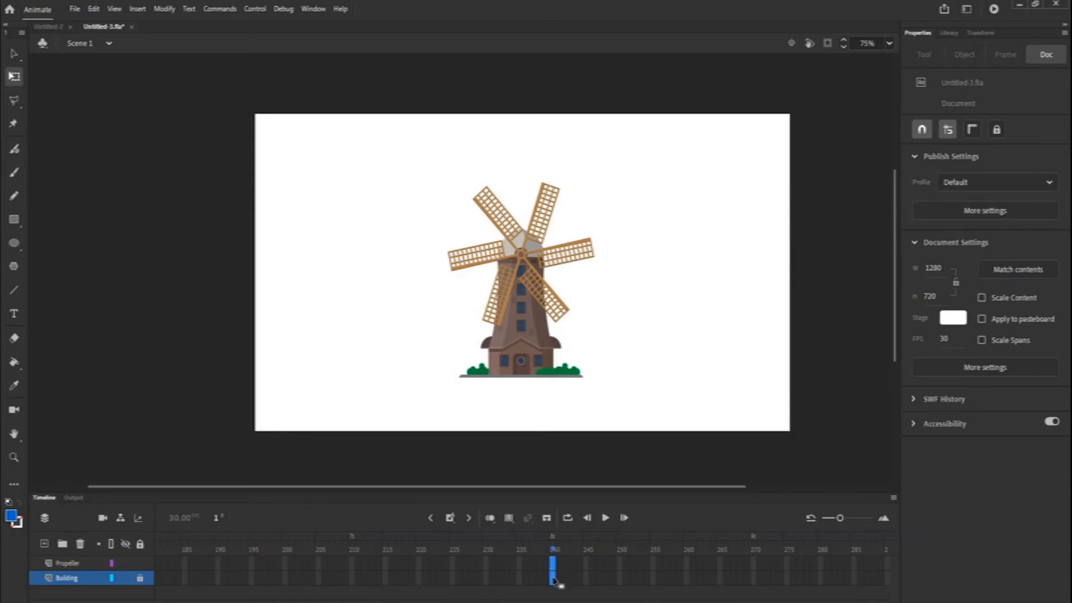
pyautogui.click(453, 521)
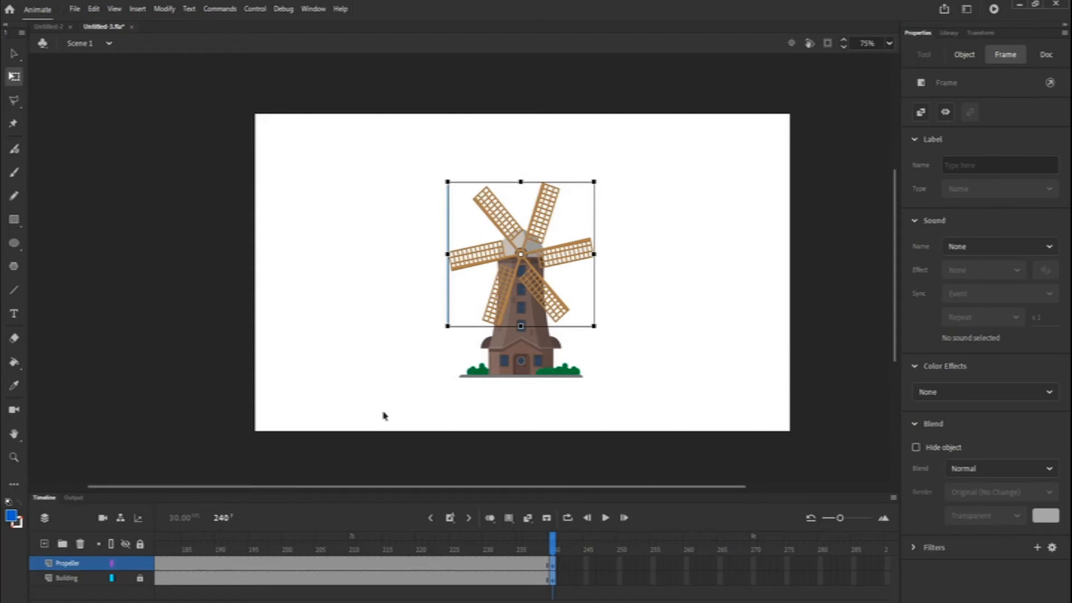
# Set the rotation of the Propellers symbol at frame 240 to 360 degrees
pyautogui.click(984, 35)
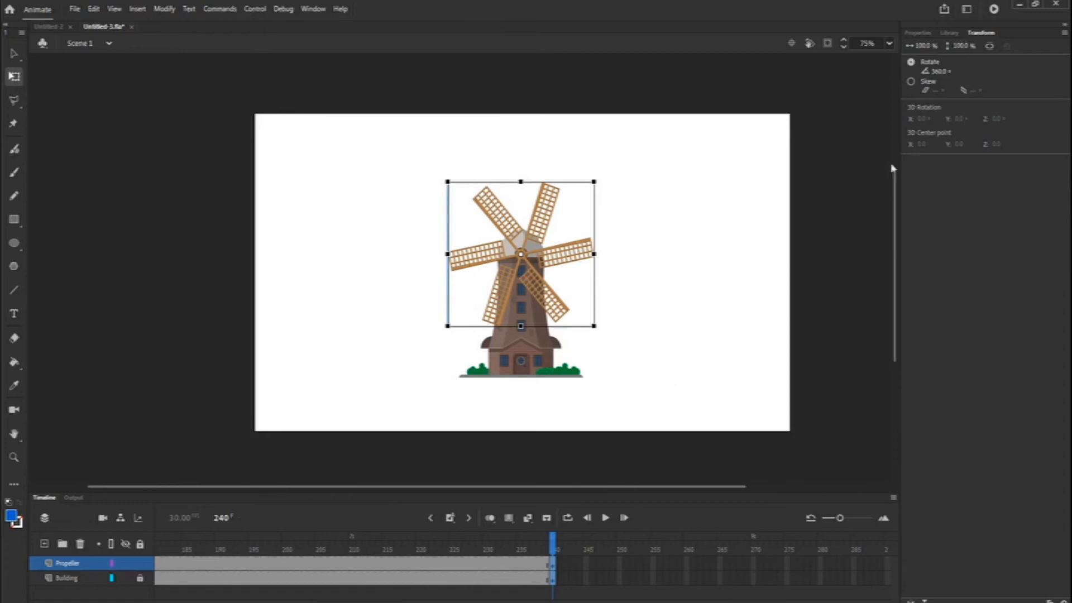
pyautogui.click(938, 73)
pyautogui.write('360')
pyautogui.press('Return')
pyautogui.click(491, 565)
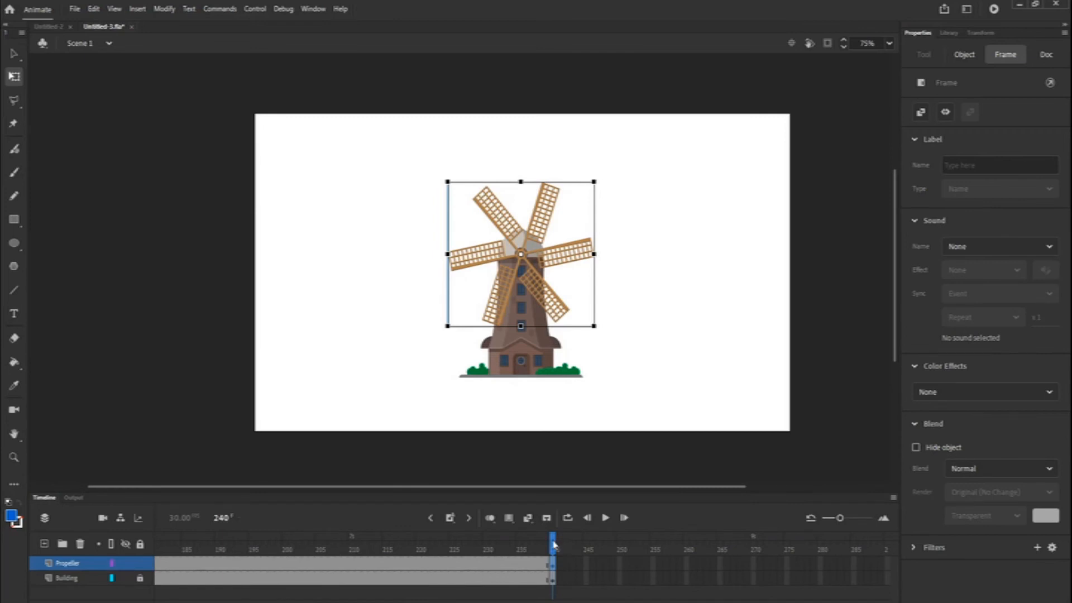
pyautogui.moveTo(555, 545); pyautogui.dragTo(549, 545)
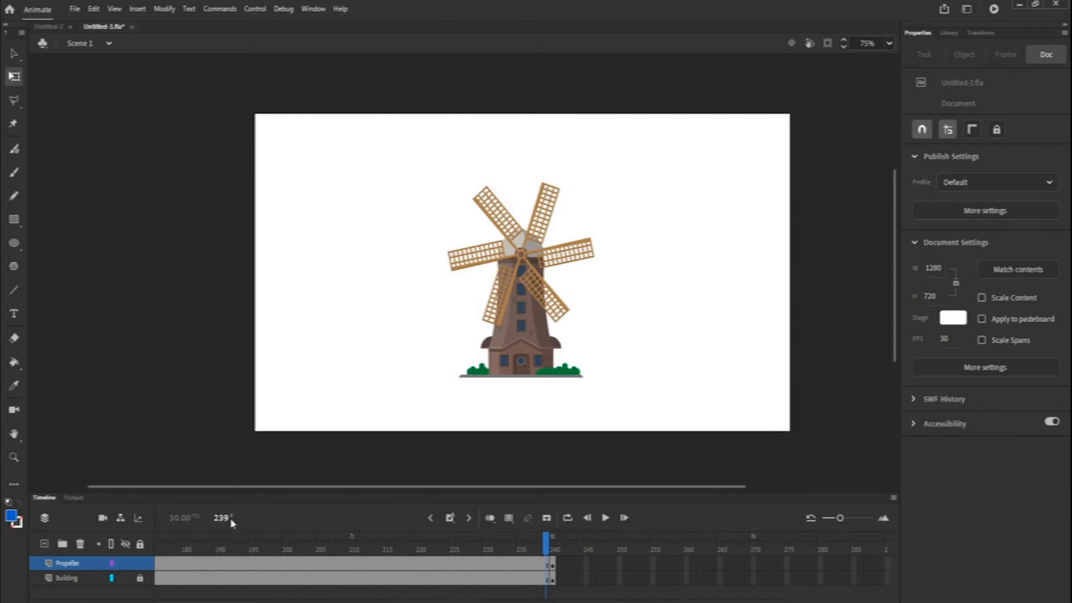
pyautogui.click(540, 549)
pyautogui.click(545, 549)
pyautogui.click(553, 564)
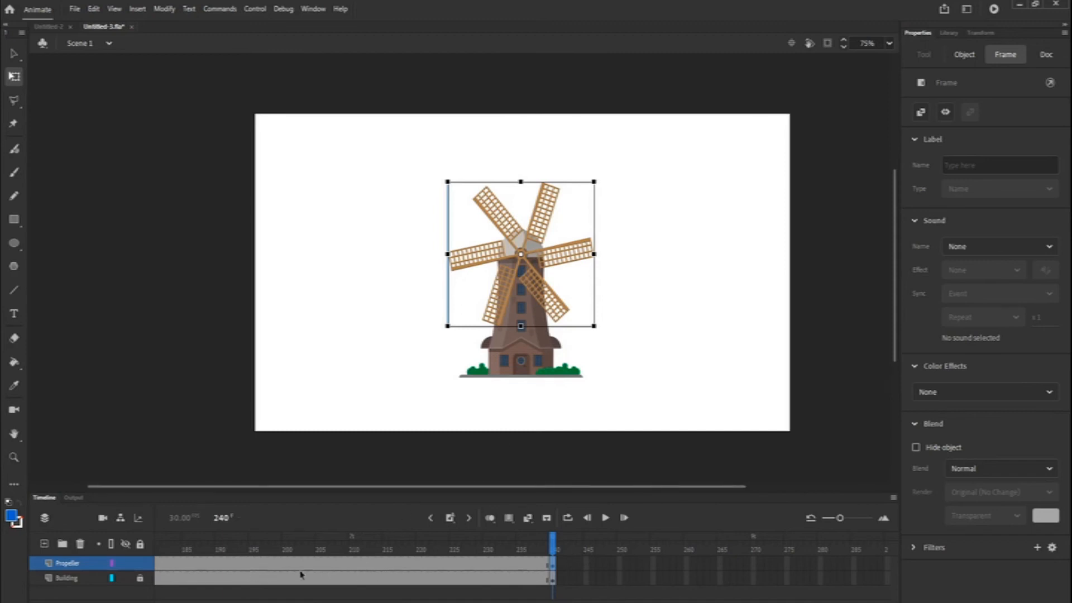
# Apply a classic tween to the Propeller layer's frames leading up to frame 240 and set its rotation to clockwise
pyautogui.click(519, 565)
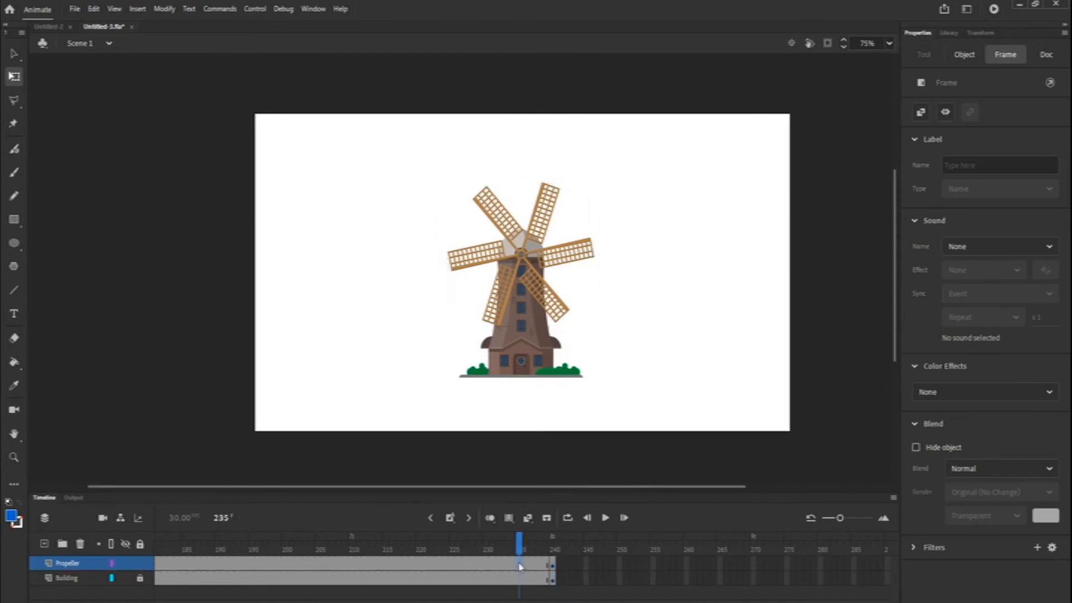
pyautogui.click(533, 563)
pyautogui.moveTo(535, 549); pyautogui.dragTo(546, 548)
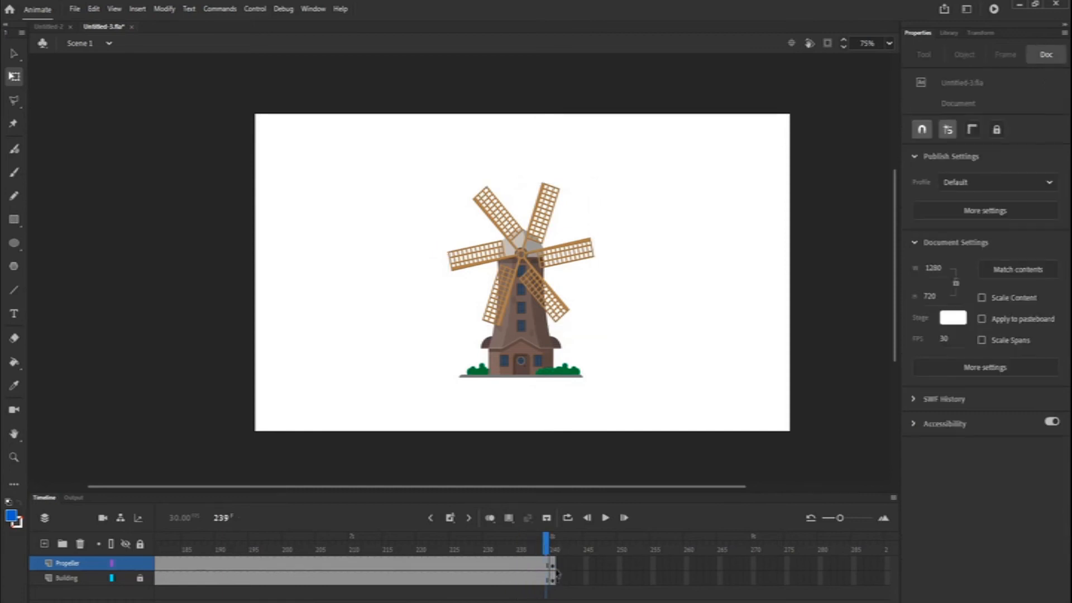
pyautogui.click(522, 566)
pyautogui.click(540, 568)
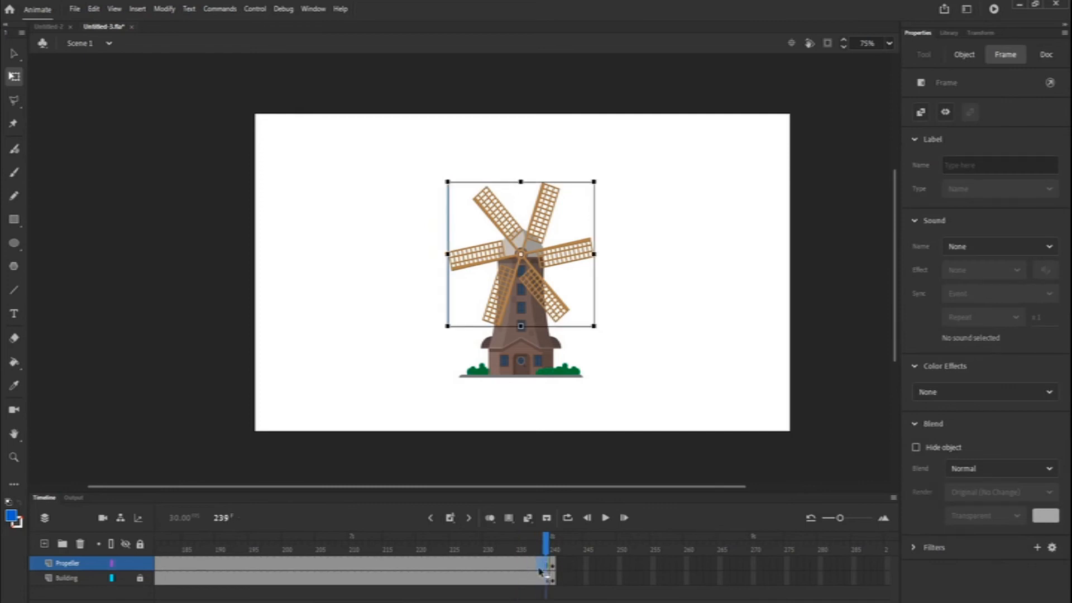
pyautogui.click(521, 567)
pyautogui.click(541, 564)
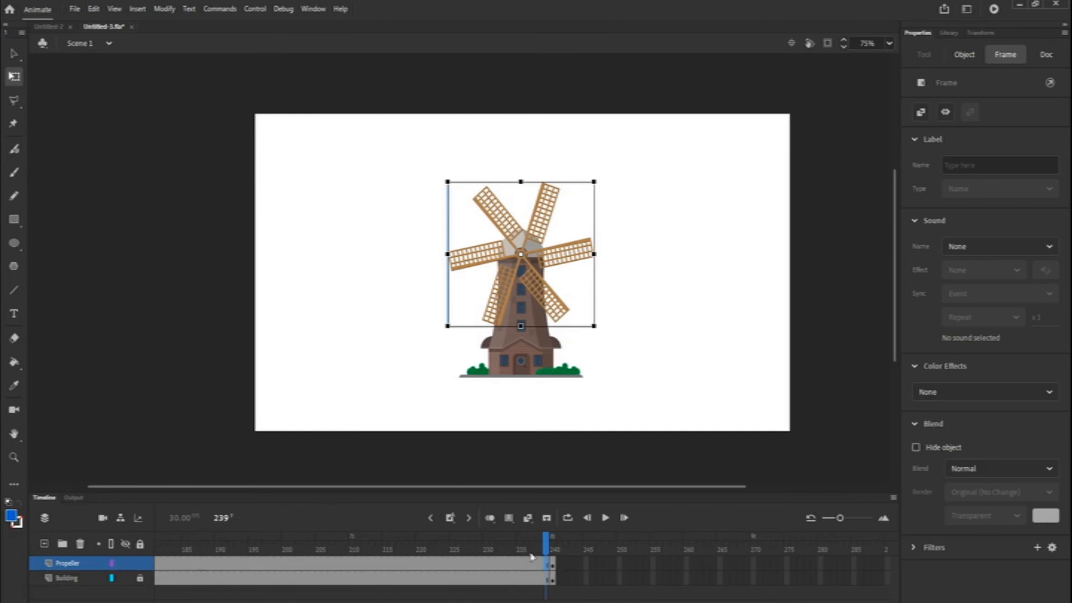
pyautogui.click(528, 518)
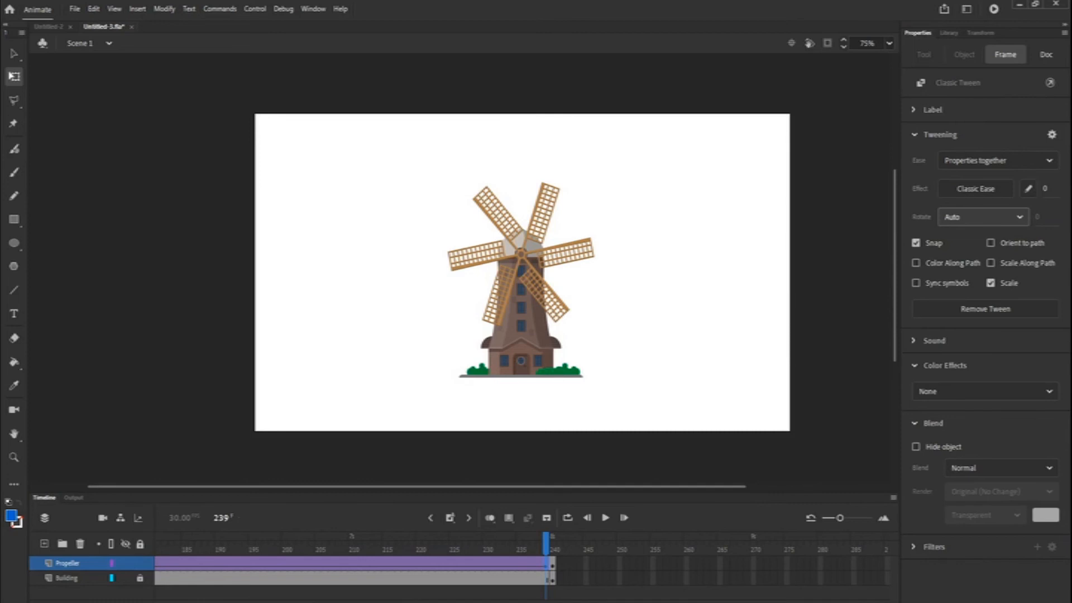
pyautogui.click(963, 273)
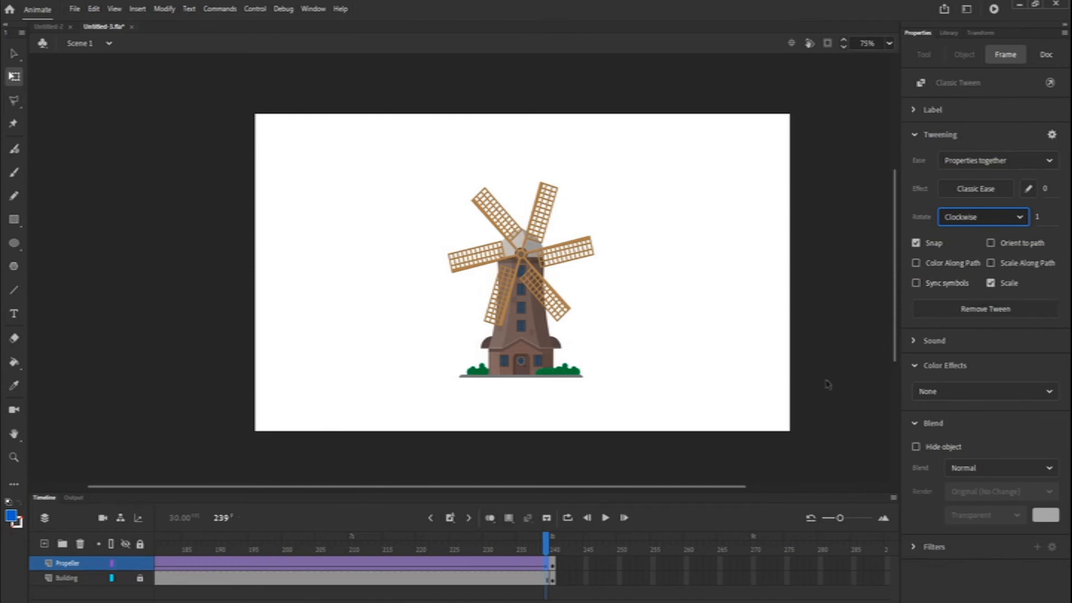
# Test the movie to preview the spinning blades, and close the preview
pyautogui.click(995, 11)
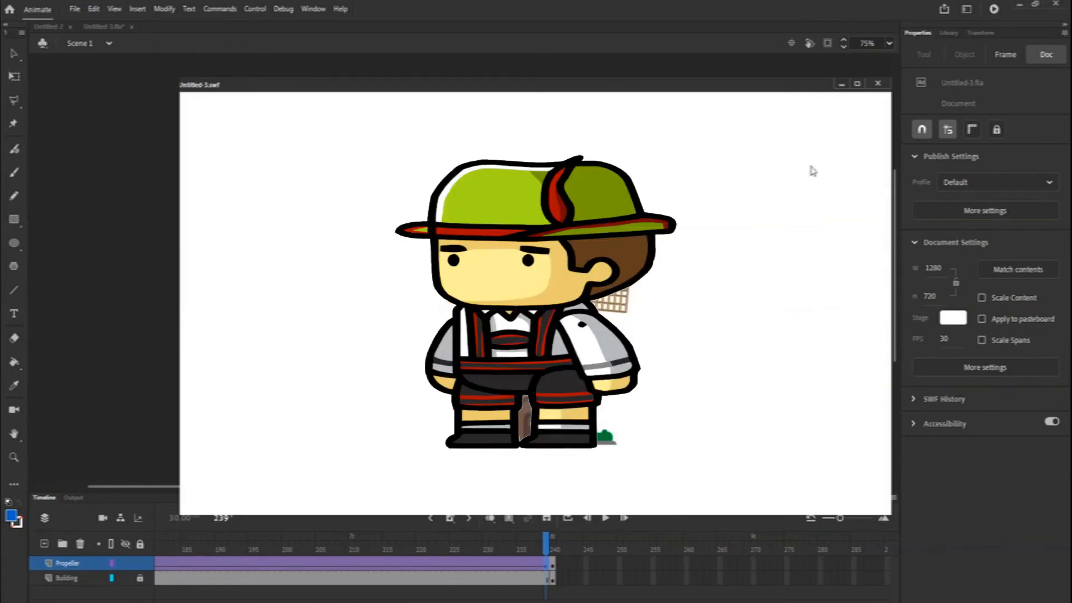
pyautogui.click(877, 83)
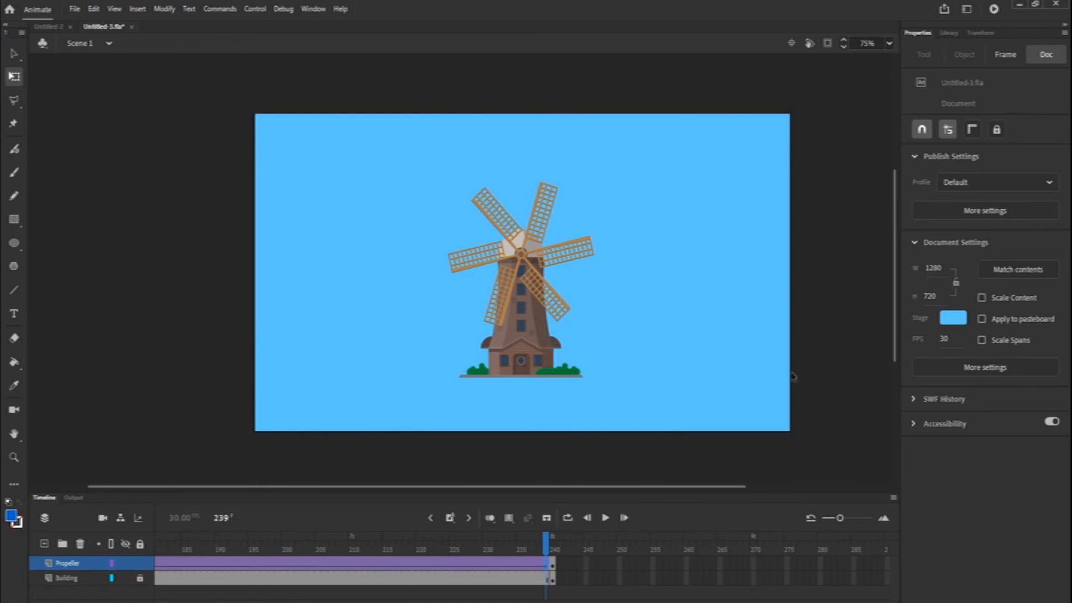
pyautogui.scroll(-1, 361, 383)
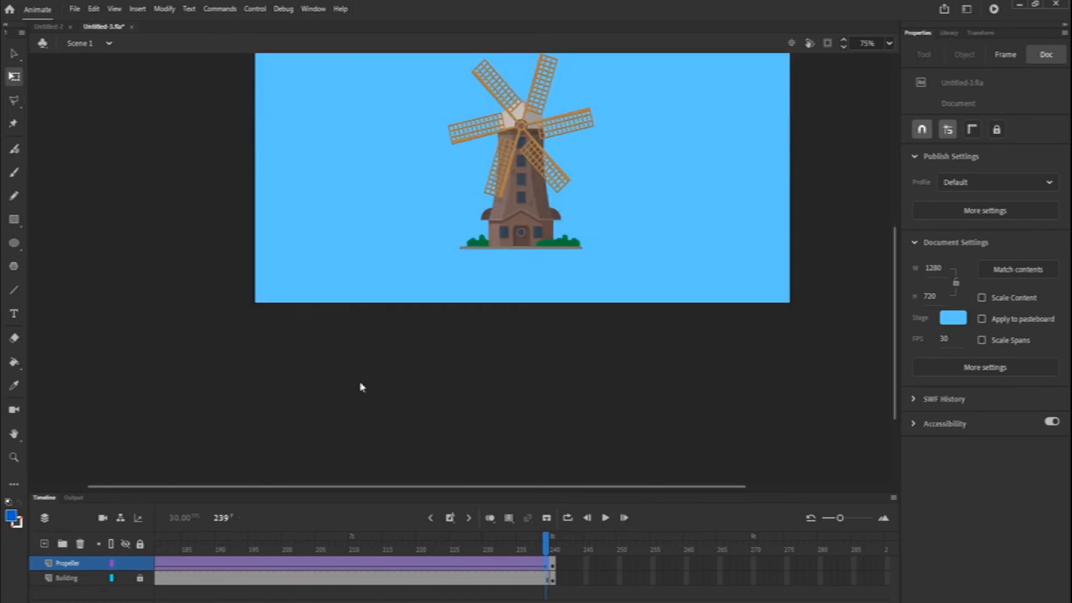
pyautogui.scroll(5, 694, 370)
pyautogui.scroll(-4, 698, 364)
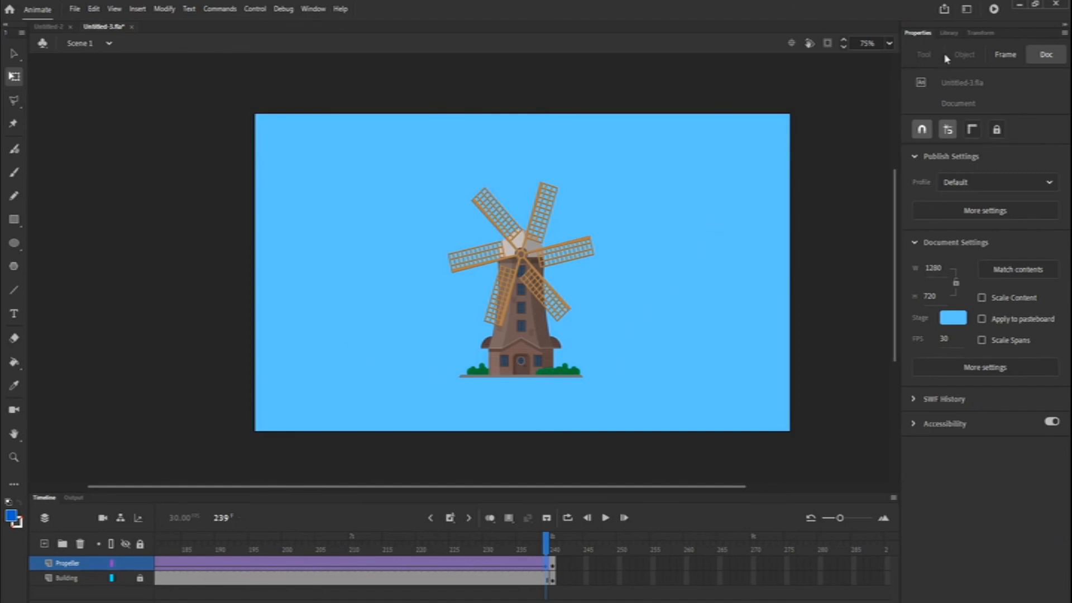
# View the social sharing channels available for exporting the animation
pyautogui.click(944, 10)
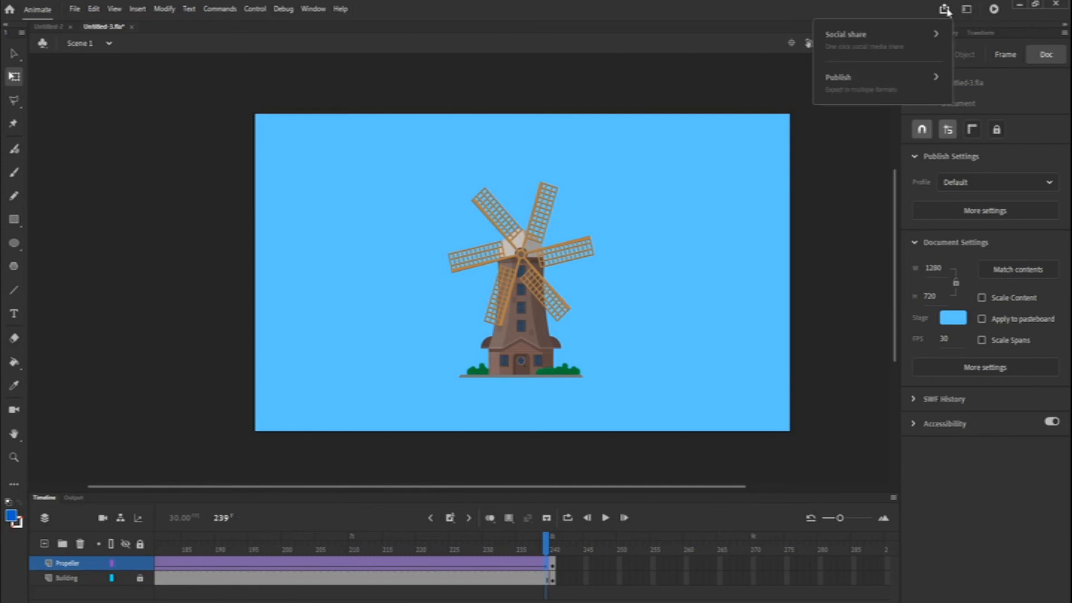
pyautogui.click(938, 38)
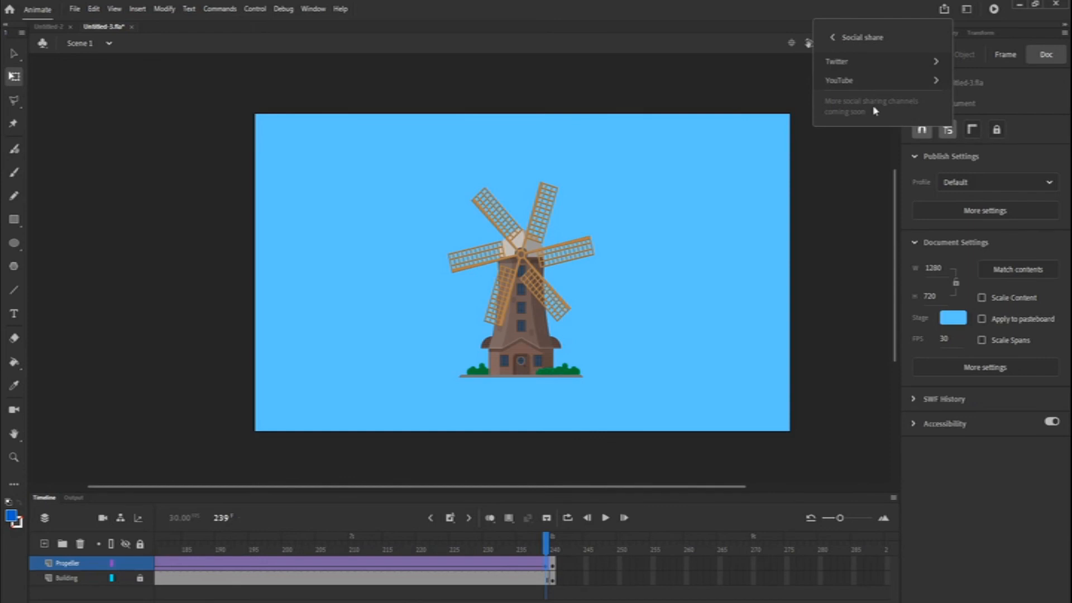
# Run a movie test of the windmill animation on the blue stage
pyautogui.hotkey('ctrl', 'Return')
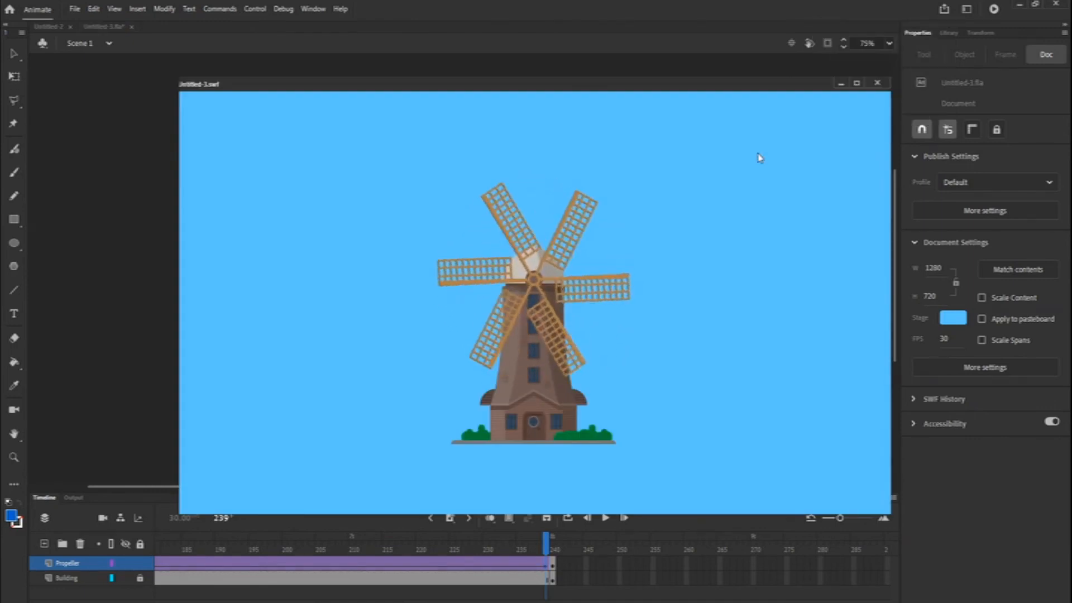